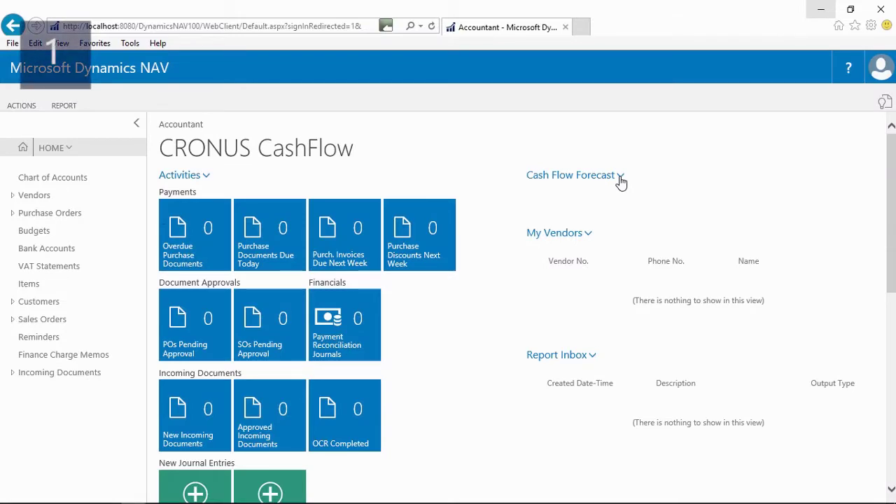
# Step: Start the assisted Cash Flow Forecast setup, disable Cortana Intelligence with the suggested accounts kept, and continue to the tax questions
pyautogui.click(620, 175)
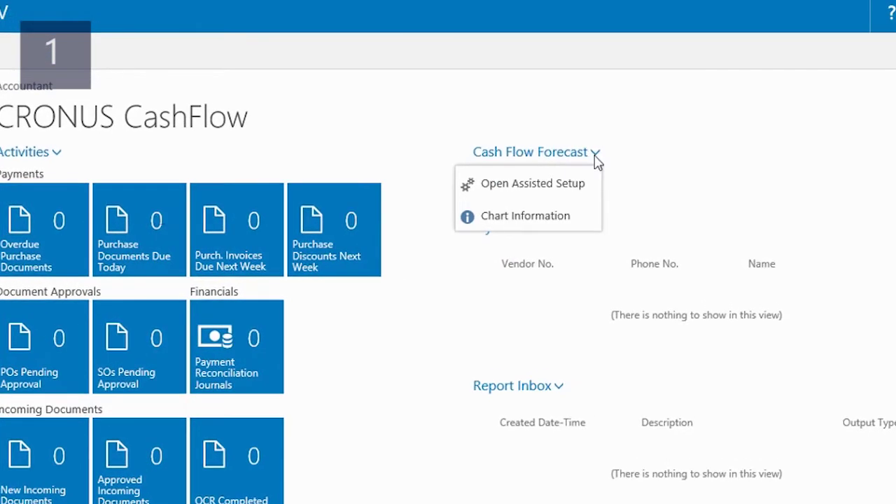
pyautogui.click(582, 184)
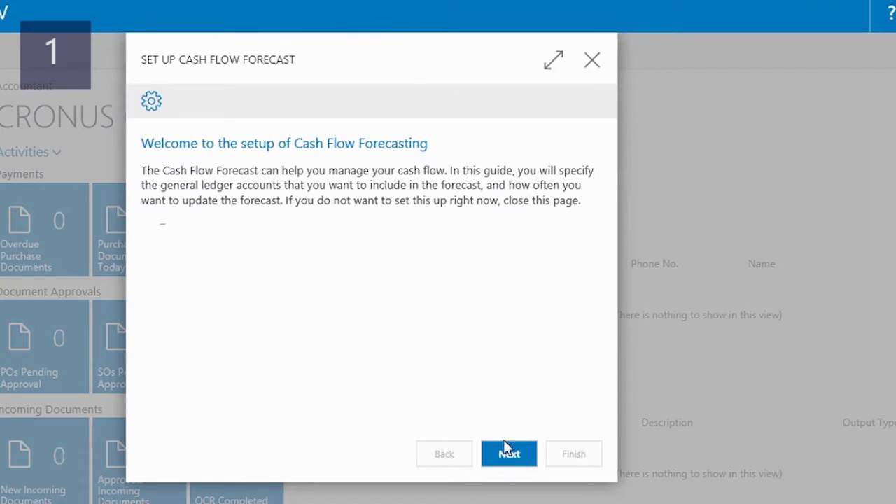
pyautogui.click(505, 454)
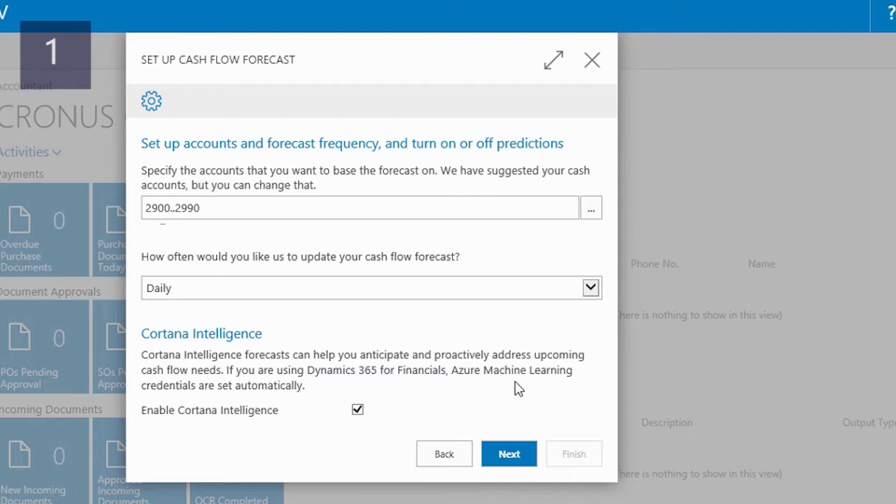
pyautogui.click(589, 217)
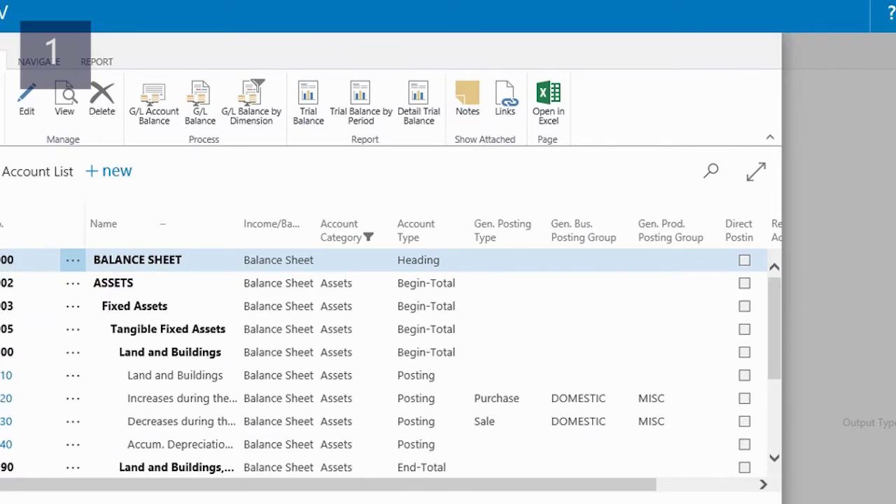
pyautogui.press('Escape')
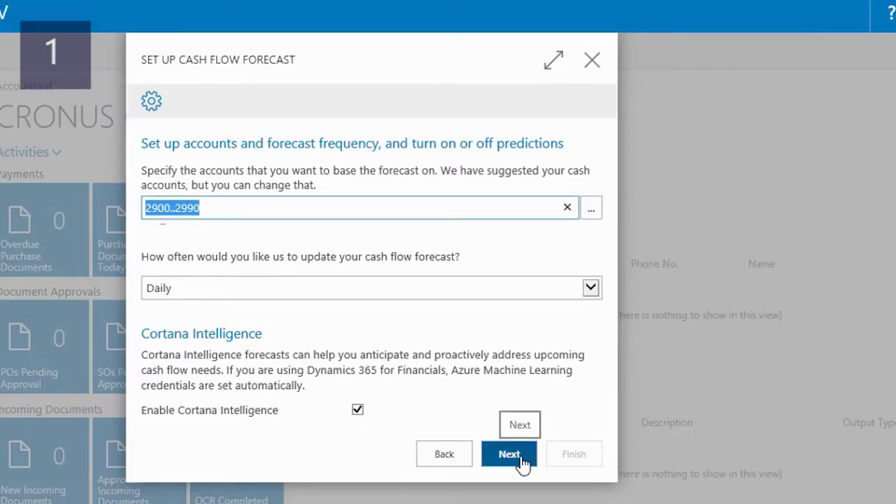
pyautogui.click(358, 412)
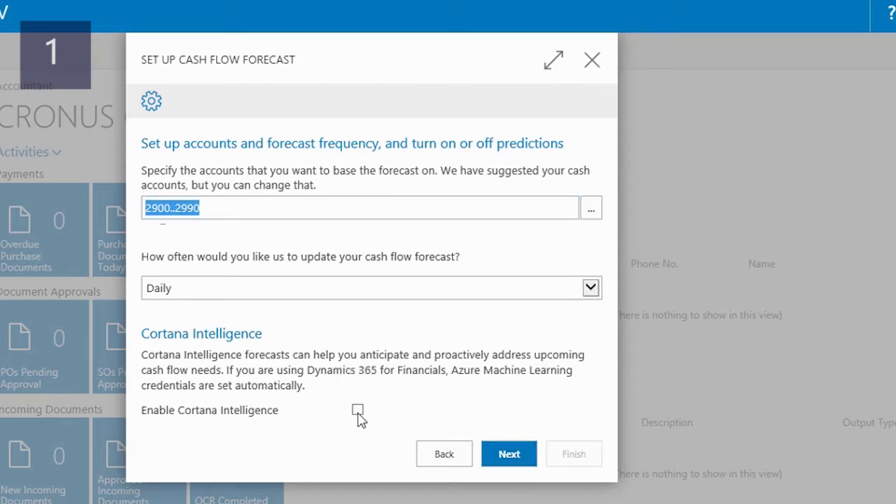
pyautogui.click(496, 456)
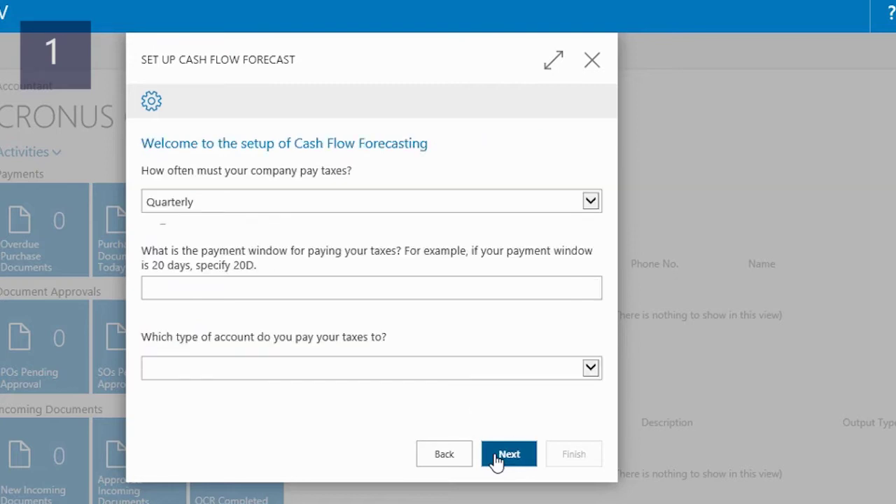
# Step: Set the tax payment window to 20D and the account type that taxes are paid to as G/L Account
pyautogui.click(323, 284)
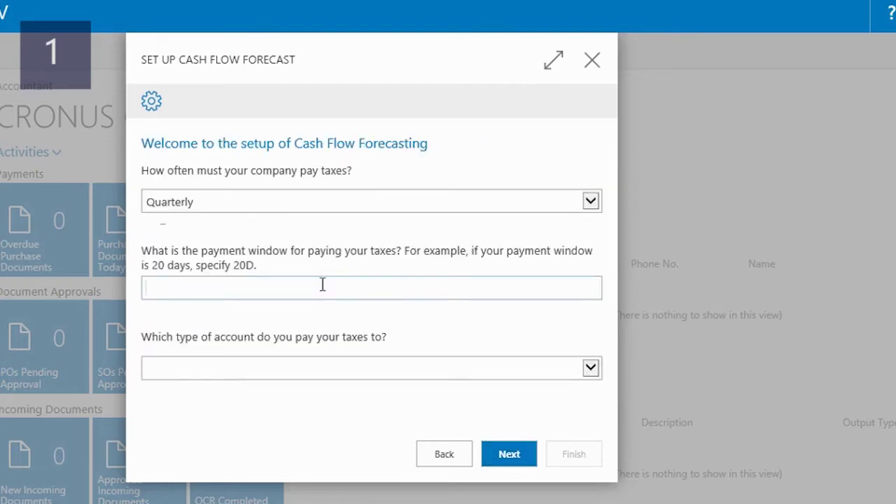
pyautogui.write('20D')
pyautogui.press('Tab')
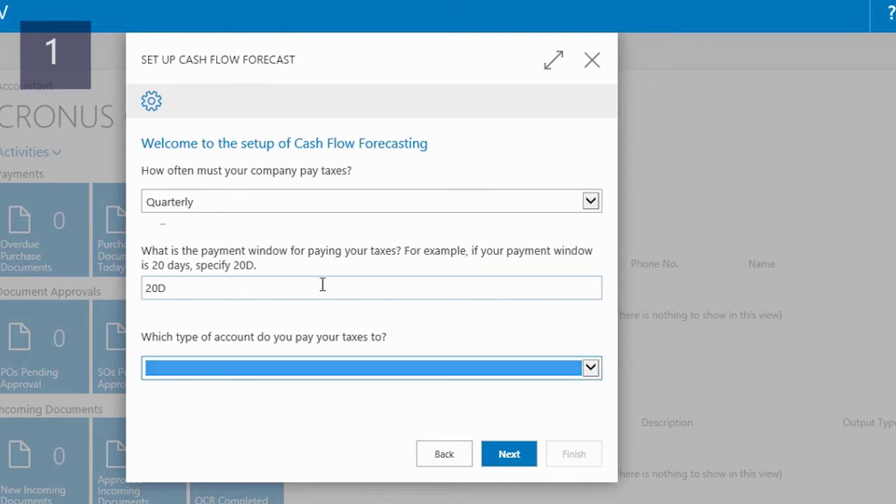
pyautogui.click(592, 368)
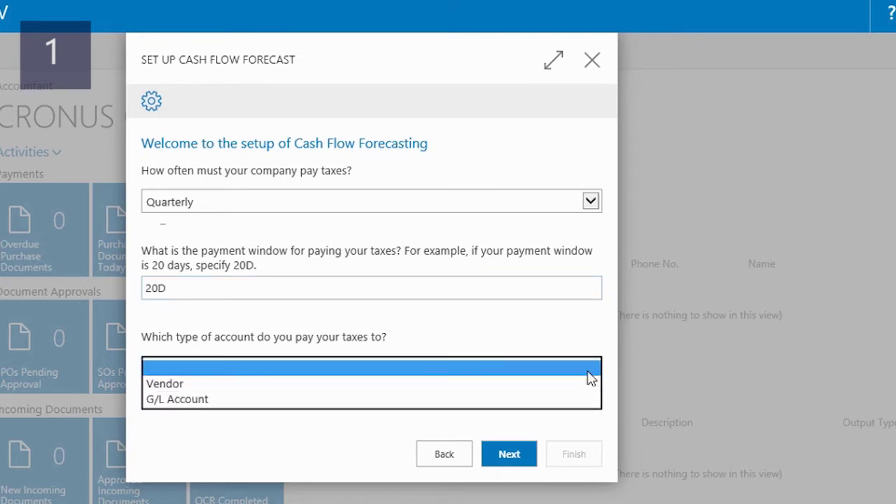
pyautogui.click(518, 397)
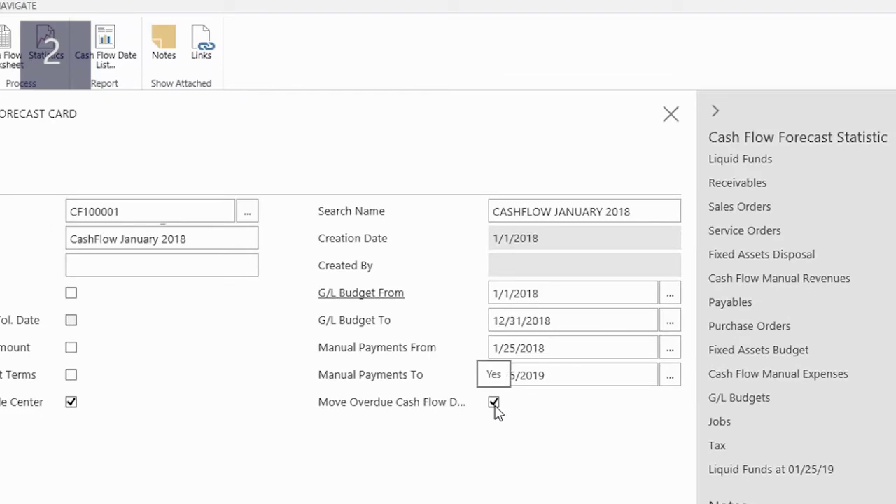
# Step: Turn off moving overdue cash flow dates on forecast card CF100001 and suggest the cash flow worksheet lines for it
pyautogui.click(493, 403)
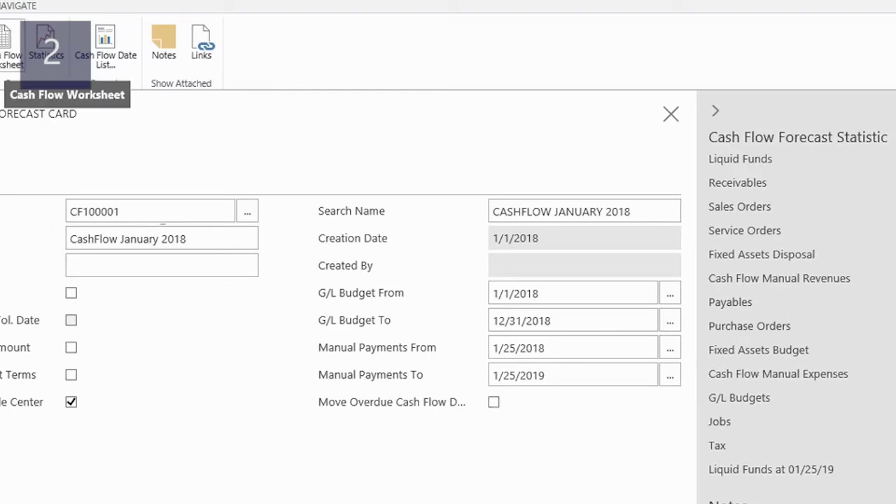
pyautogui.click(14, 49)
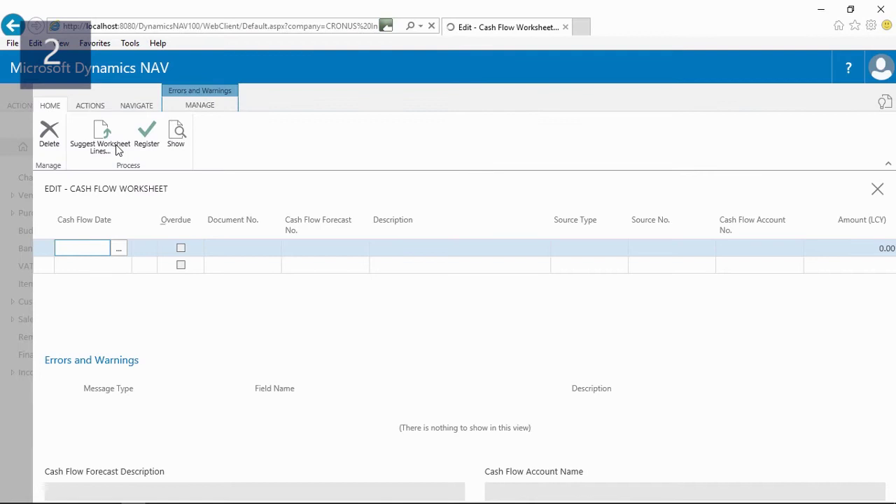
pyautogui.click(102, 132)
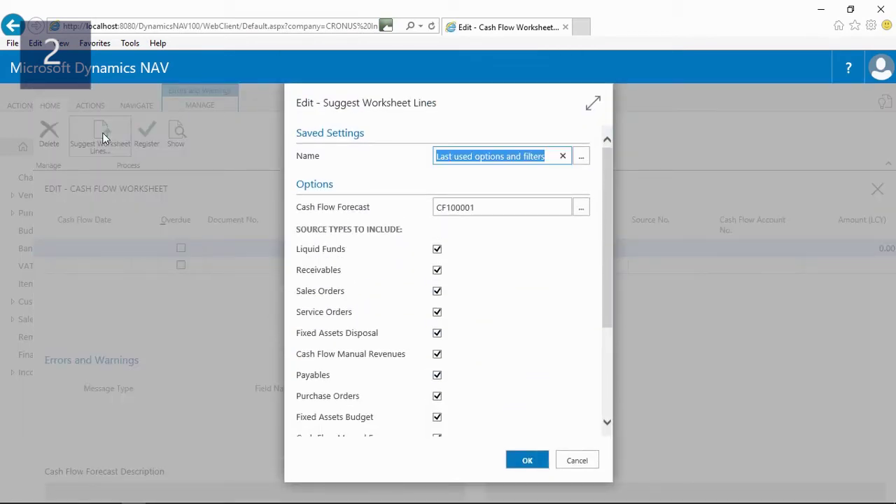
pyautogui.click(523, 459)
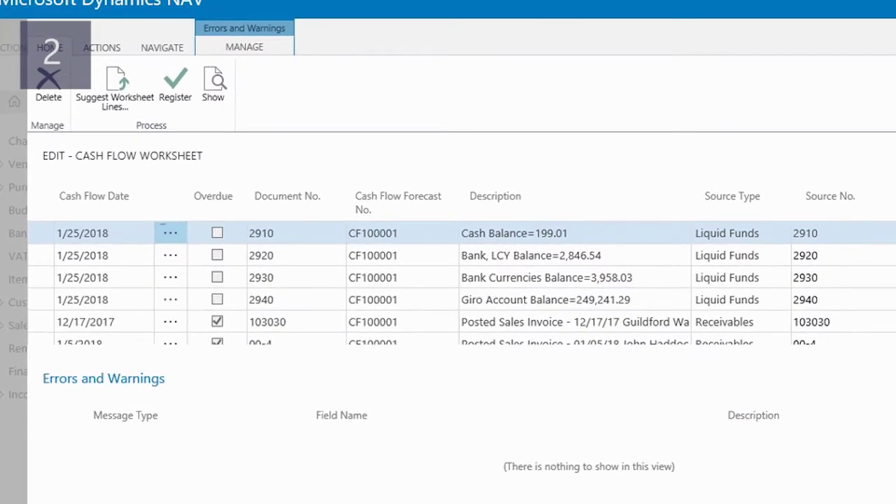
pyautogui.scroll(-3, 462, 282)
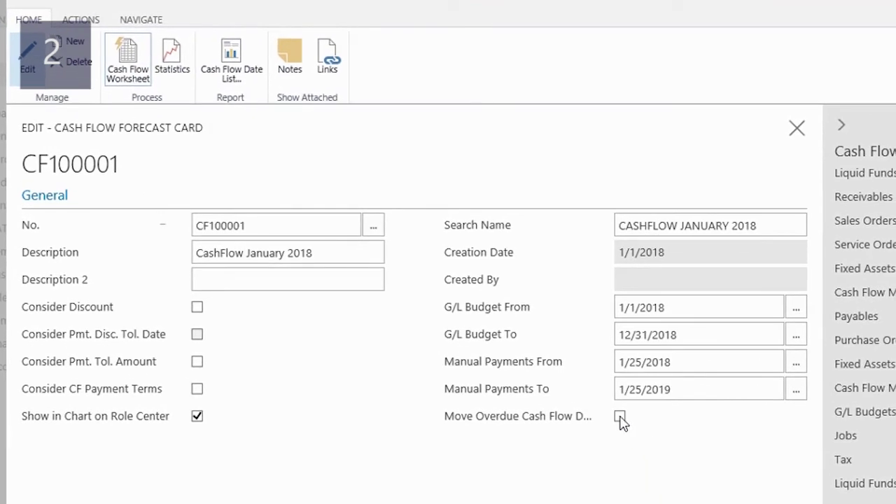
# Step: Turn on moving overdue cash flow dates for forecast CF100001 and suggest the worksheet lines again to review their cash flow dates
pyautogui.click(620, 416)
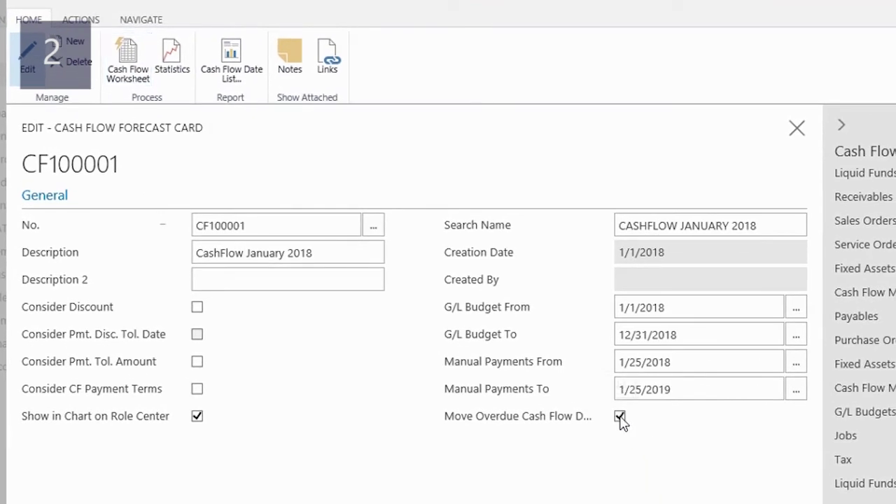
pyautogui.click(142, 72)
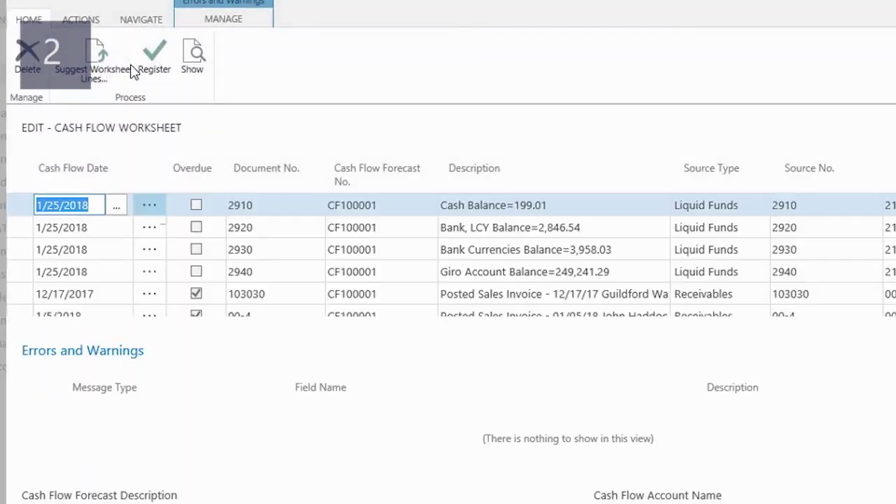
pyautogui.click(104, 67)
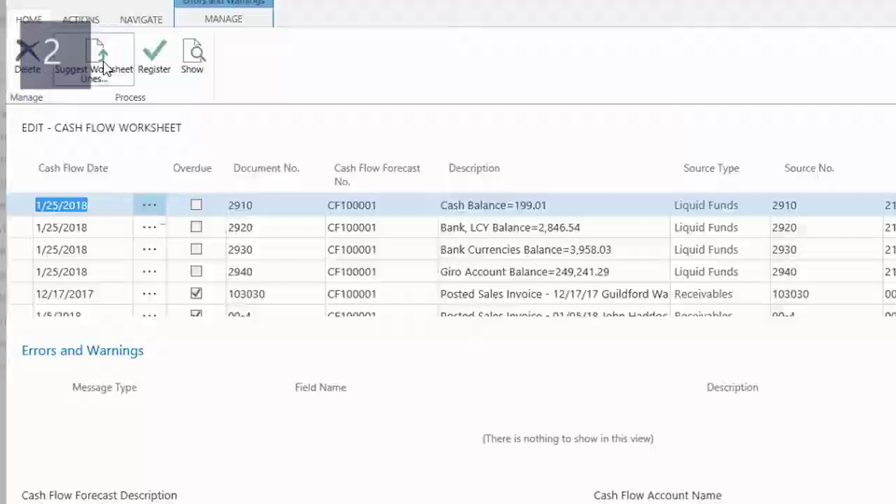
pyautogui.click(636, 482)
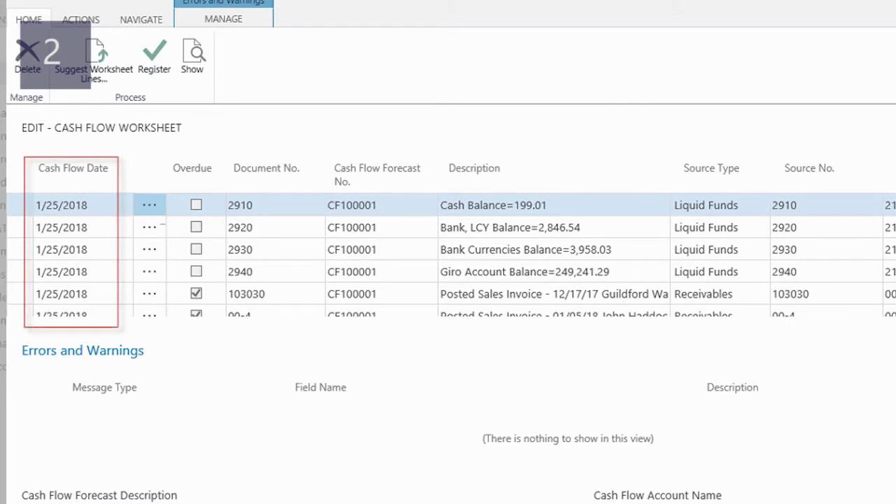
pyautogui.scroll(-2, 448, 256)
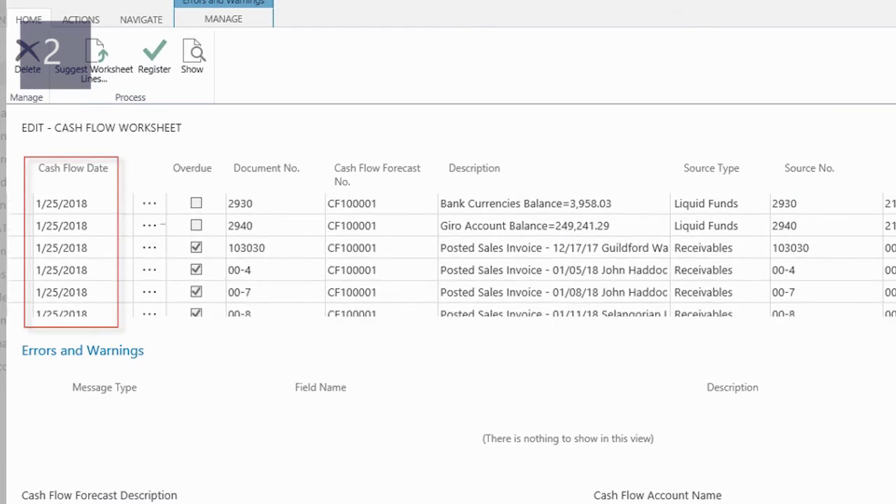
pyautogui.scroll(-1, 452, 254)
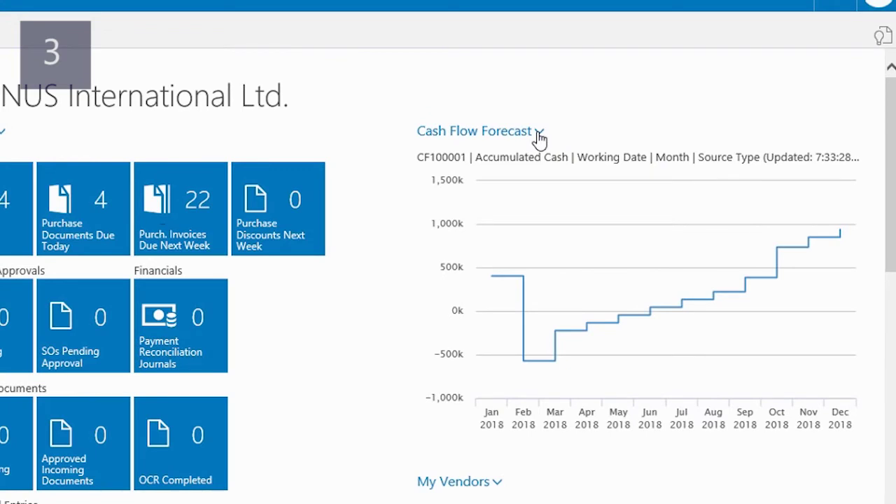
# Step: Add a cash flow manual revenue named Short term loan, dated 2/1/2018, with an amount of 750,000 and no recurrence
pyautogui.click(539, 134)
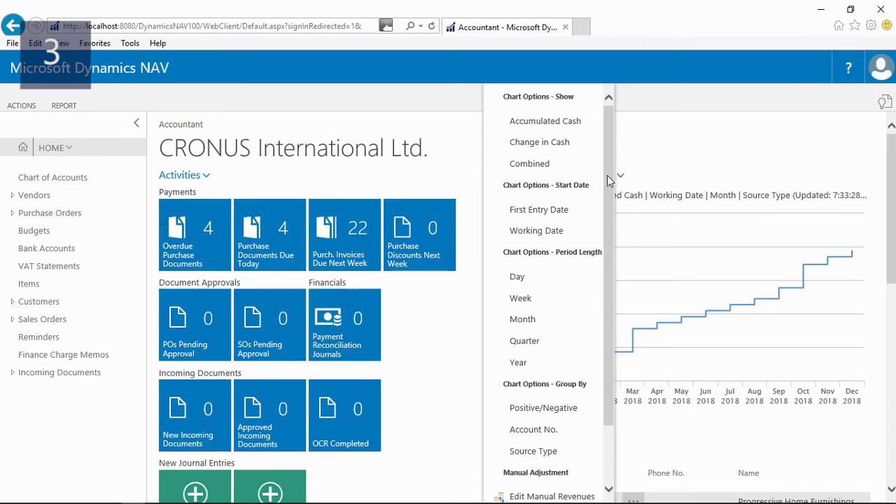
pyautogui.moveTo(607, 176); pyautogui.dragTo(607, 218)
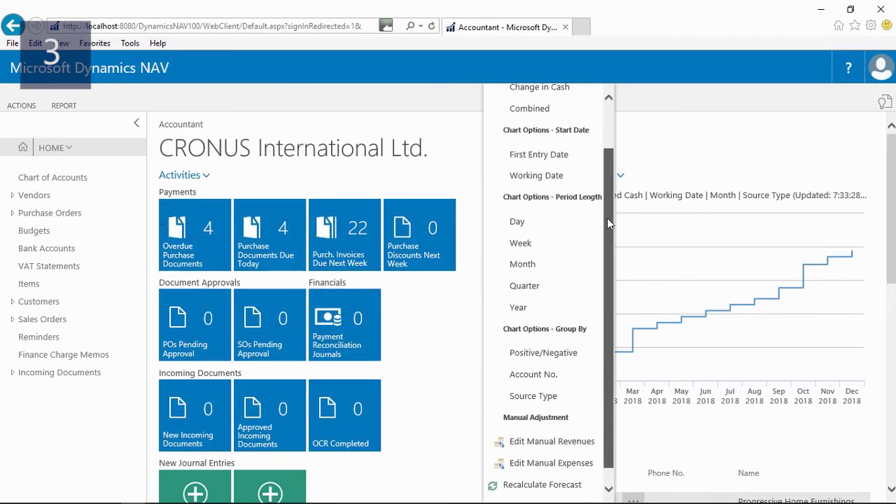
pyautogui.click(544, 442)
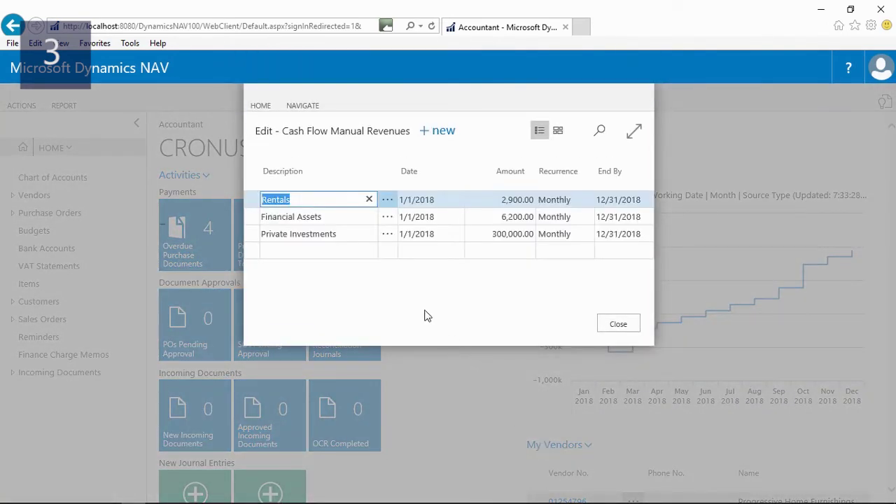
pyautogui.click(350, 251)
pyautogui.write('Sh')
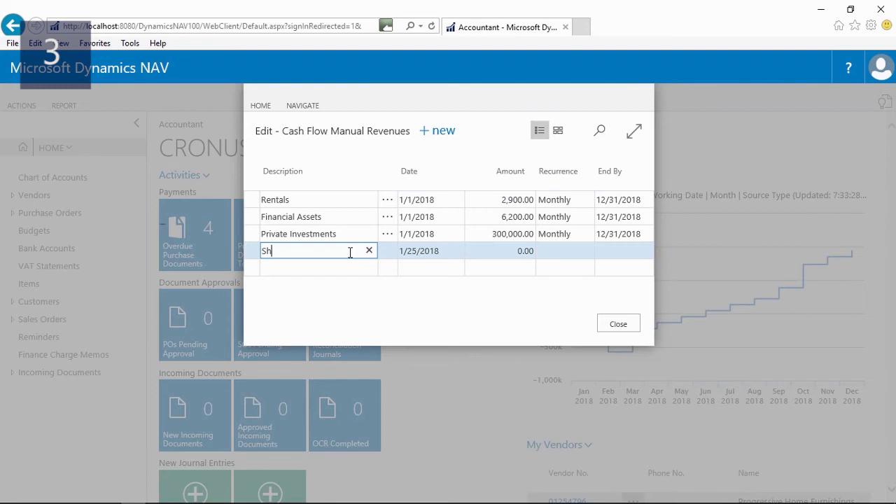
pyautogui.write('ort term loan')
pyautogui.press('Tab')
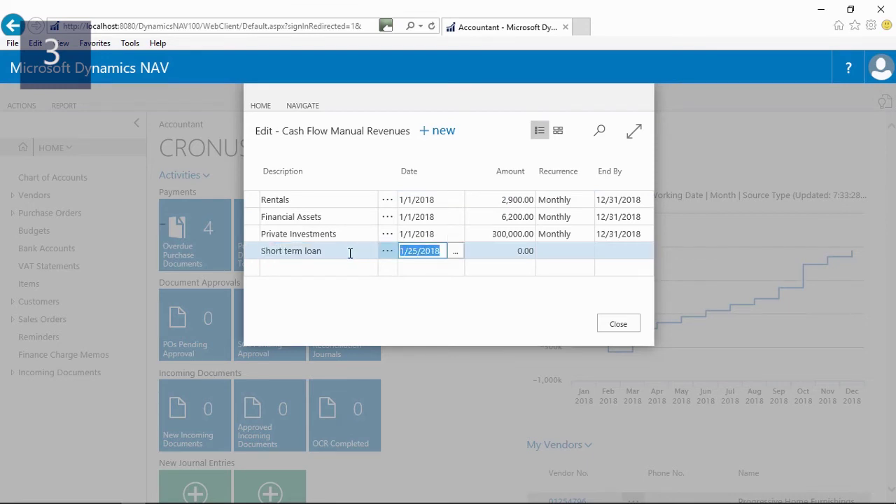
pyautogui.write('2/1')
pyautogui.press('Tab')
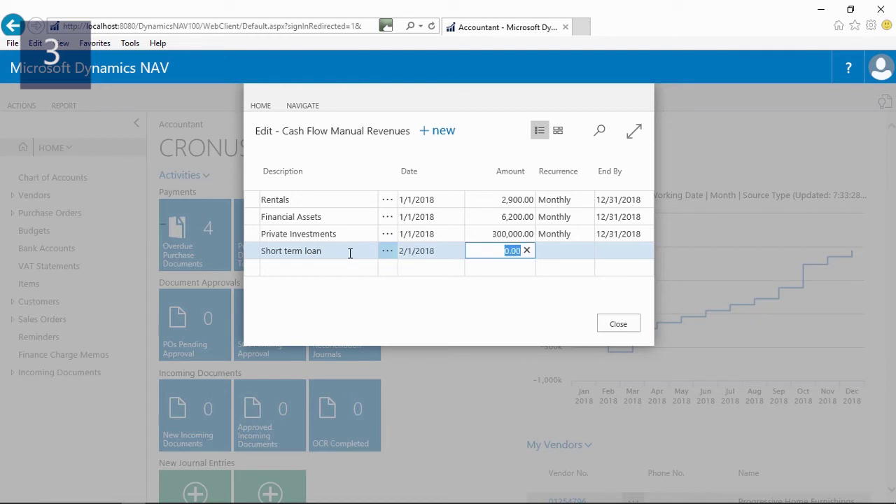
pyautogui.write('750,000')
pyautogui.press('Tab')
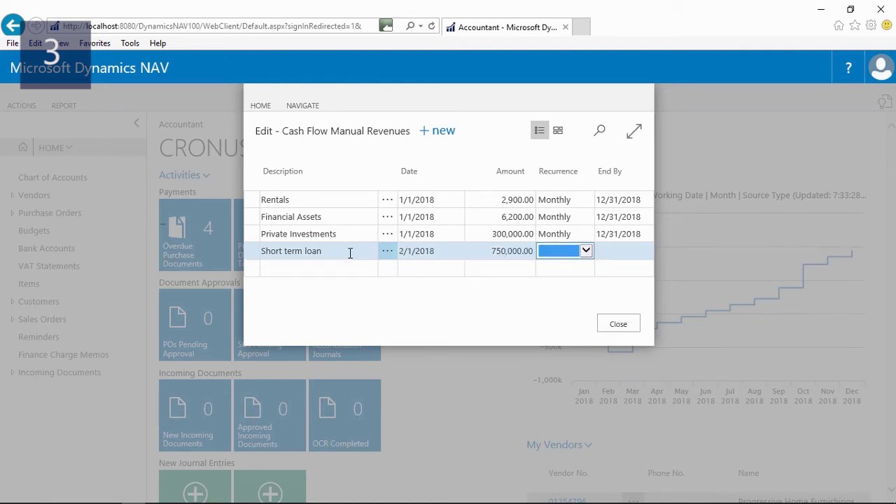
pyautogui.click(615, 329)
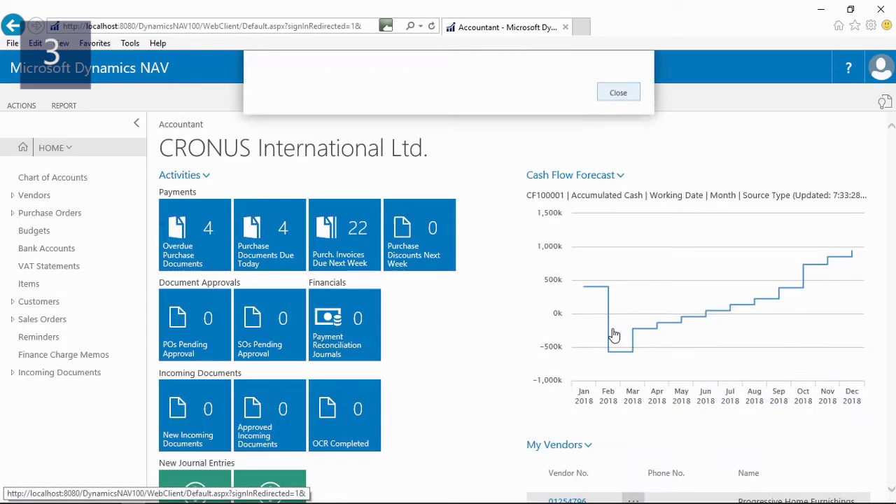
# Step: Recalculate the cash flow forecast from its chart options so it includes the new manual revenue
pyautogui.click(620, 176)
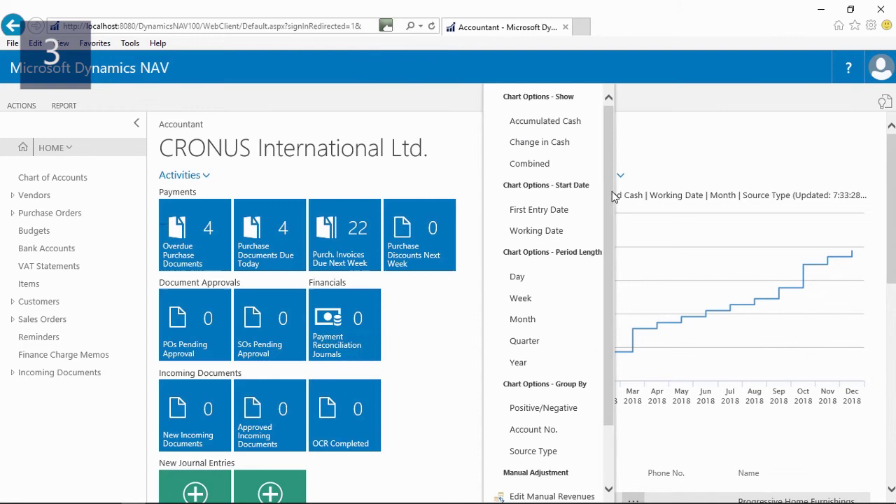
pyautogui.scroll(-2, 611, 306)
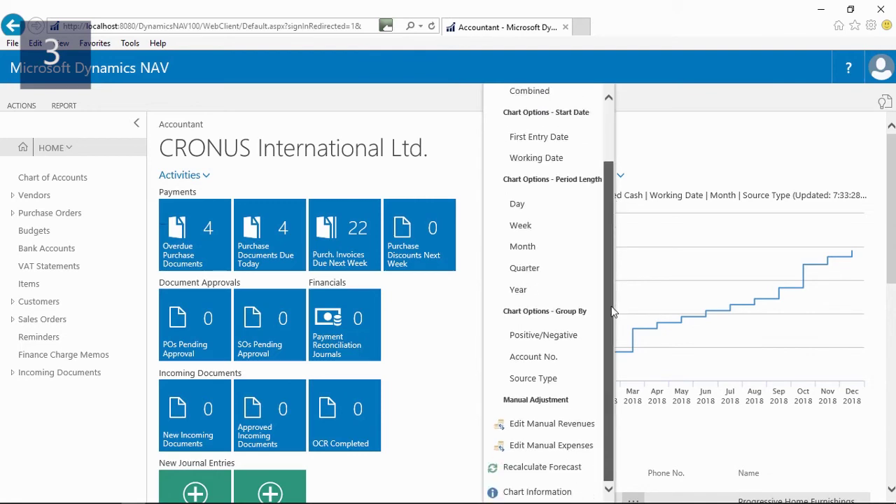
pyautogui.click(556, 473)
pyautogui.click(533, 325)
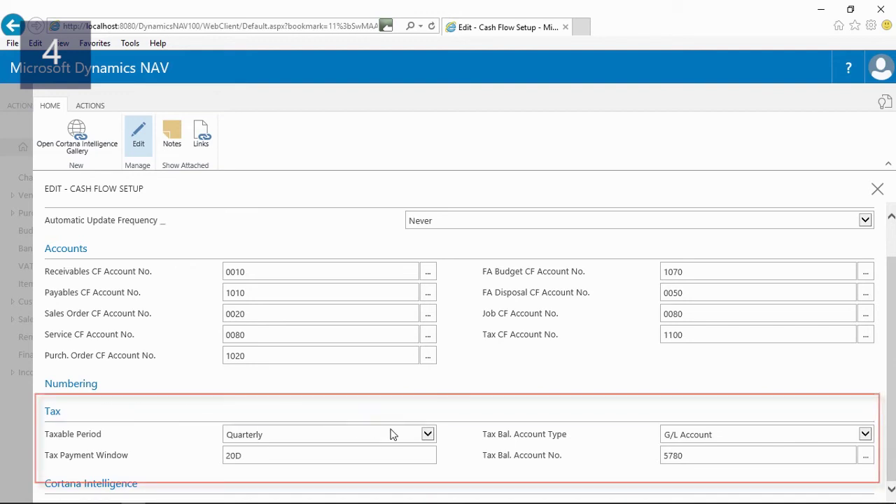
# Step: Set the taxable period to Monthly in the tax section of Cash Flow Setup
pyautogui.click(425, 435)
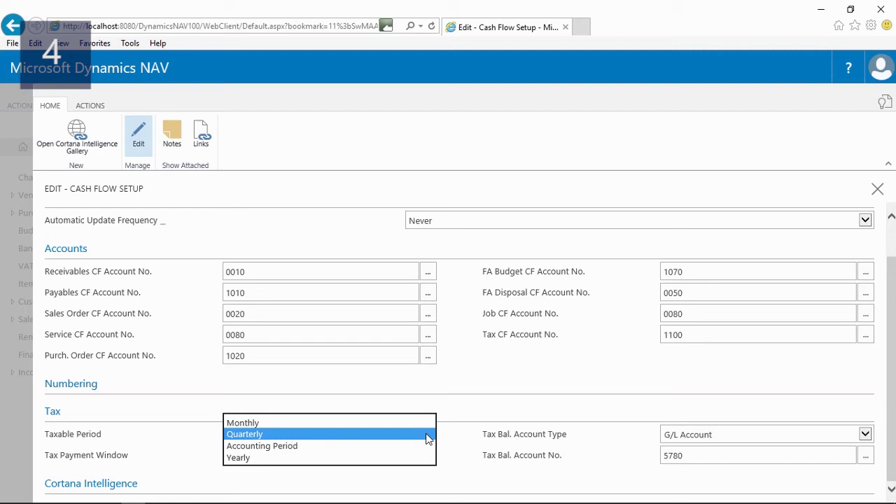
pyautogui.click(417, 424)
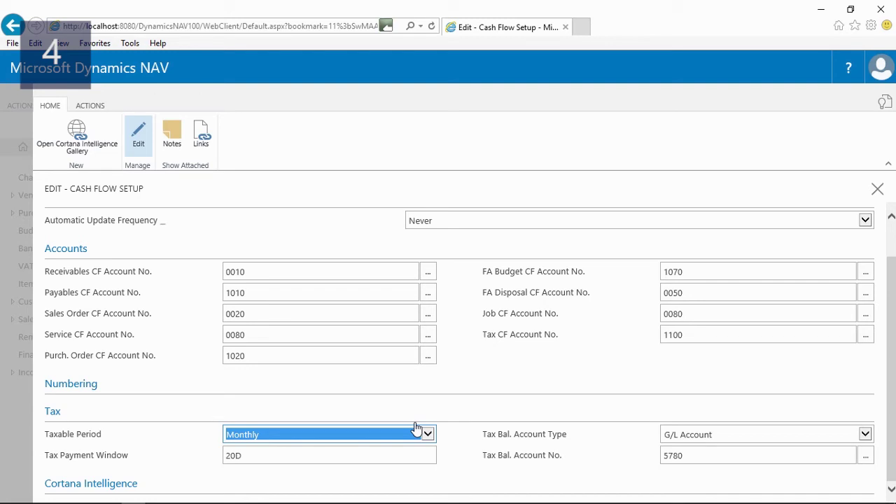
pyautogui.click(868, 434)
pyautogui.click(871, 434)
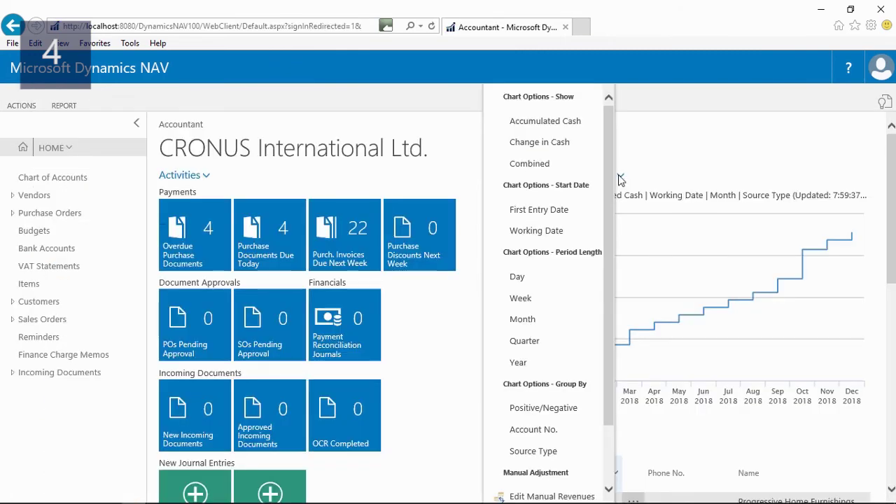
# Step: Recalculate the cash flow forecast with the changed tax period
pyautogui.scroll(-2, 607, 341)
pyautogui.click(560, 467)
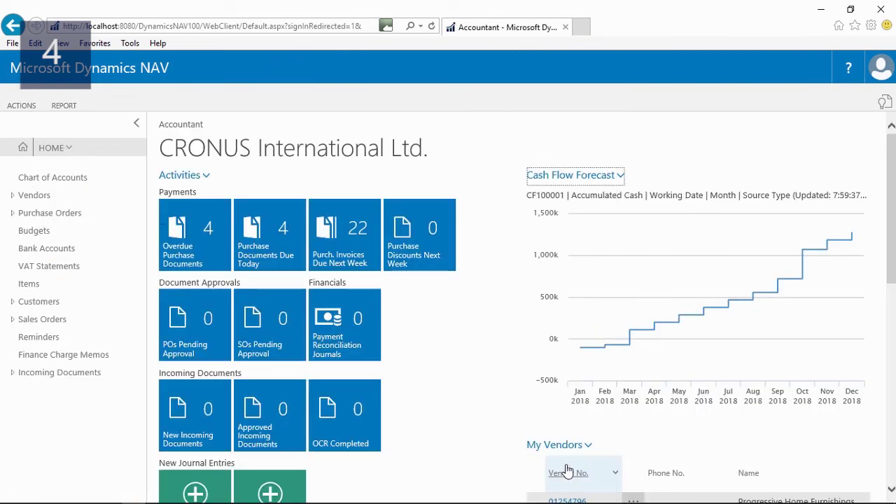
pyautogui.press('Return')
# Step: Open the February 2018 forecast entries from the chart and filter them to the source type Tax
pyautogui.click(606, 346)
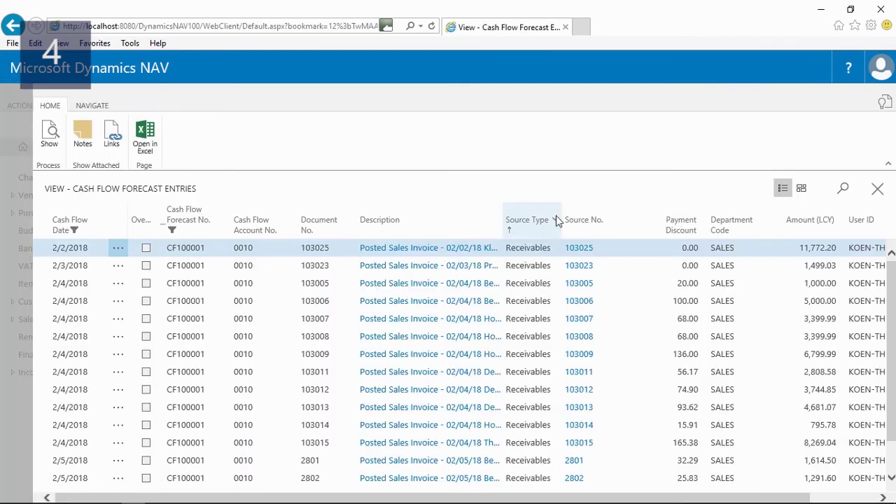
pyautogui.click(554, 220)
pyautogui.click(488, 302)
pyautogui.click(586, 294)
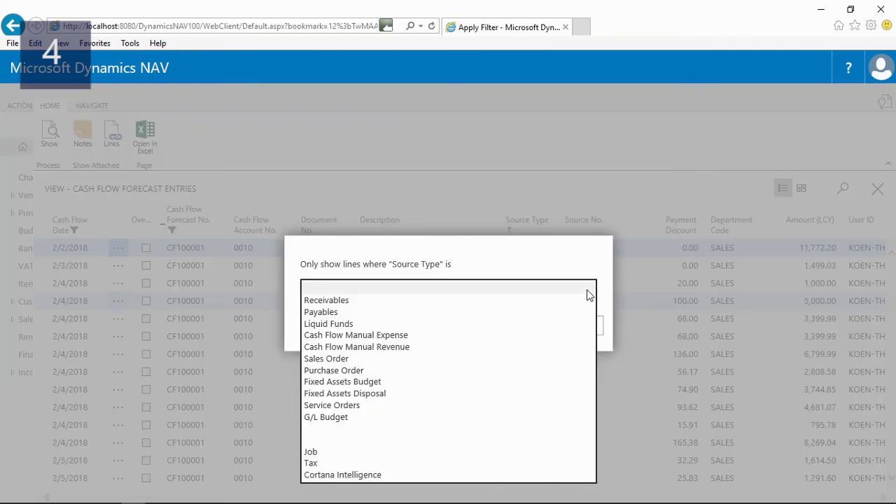
pyautogui.click(398, 467)
pyautogui.click(522, 334)
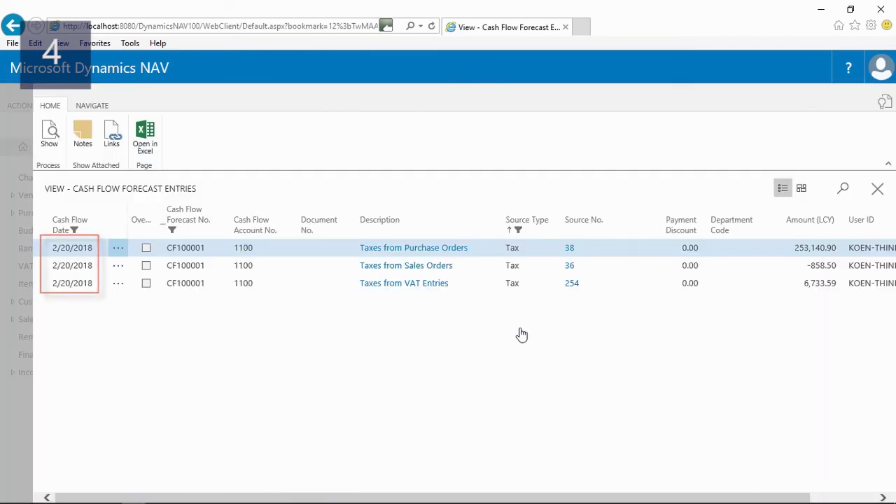